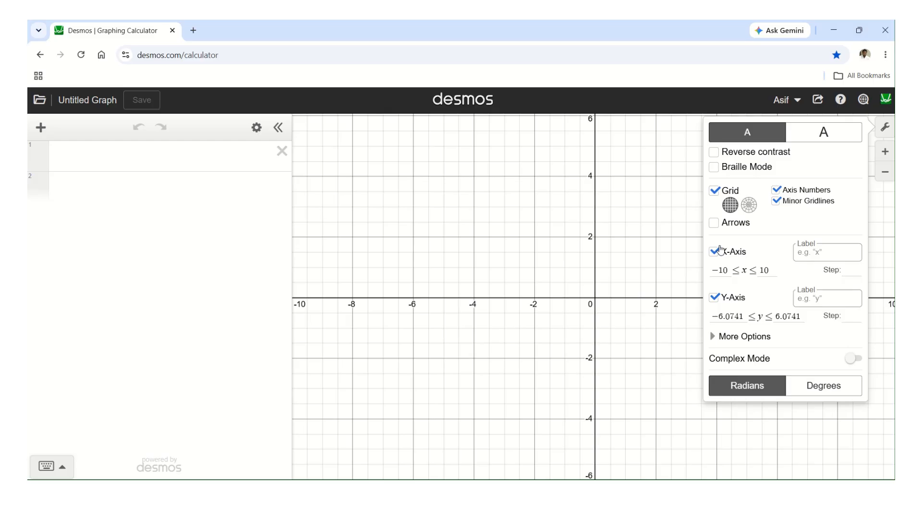
- Switch the graph's angle unit to degrees and close the graph settings
{"action": "left_click", "coordinate": [823, 386]}
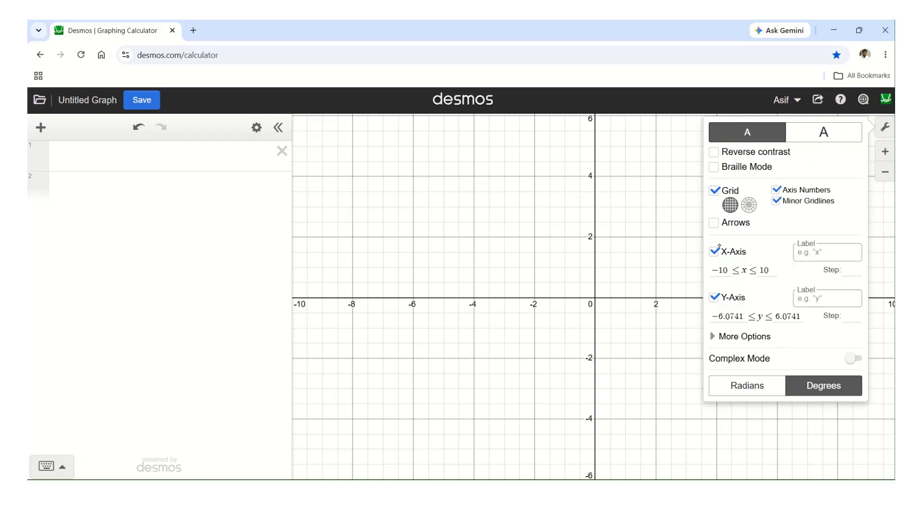
{"action": "left_click", "coordinate": [667, 247]}
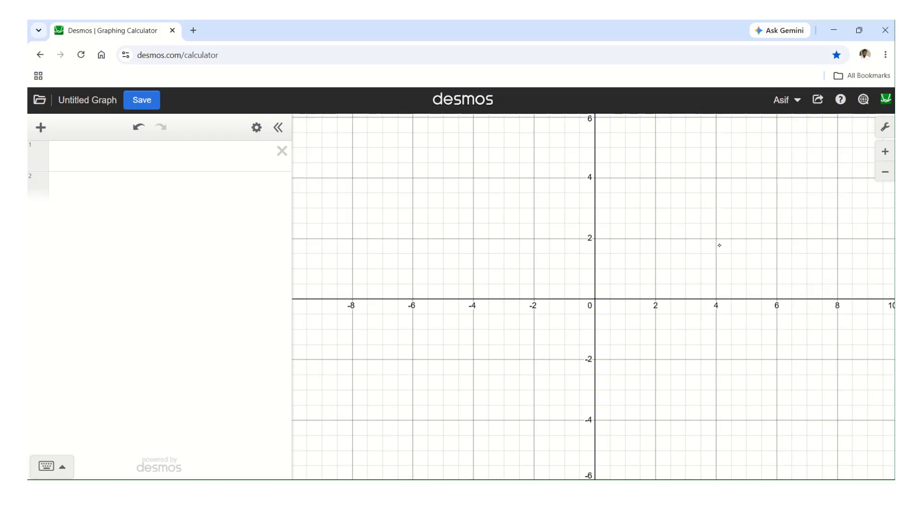
- Enter R = 8.98·sin(2·180·50·t) as the first expression
{"action": "left_click", "coordinate": [46, 467]}
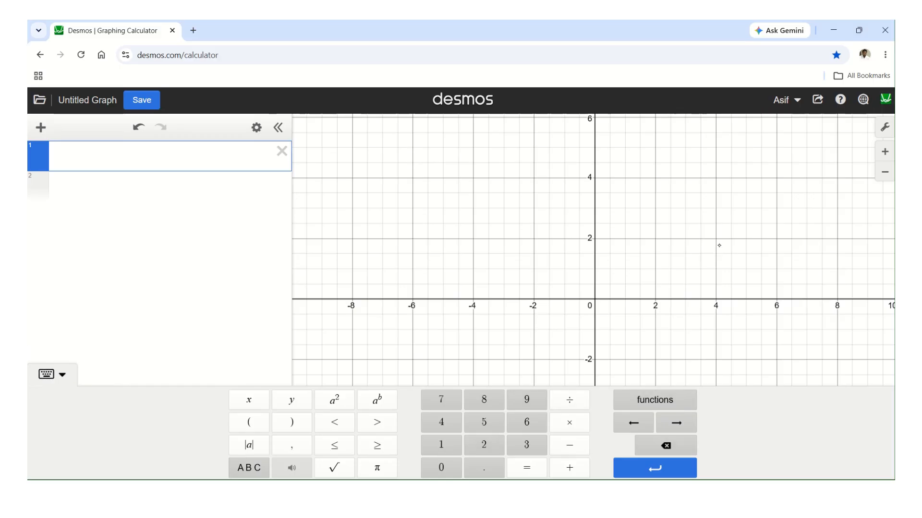
{"action": "left_click", "coordinate": [51, 374]}
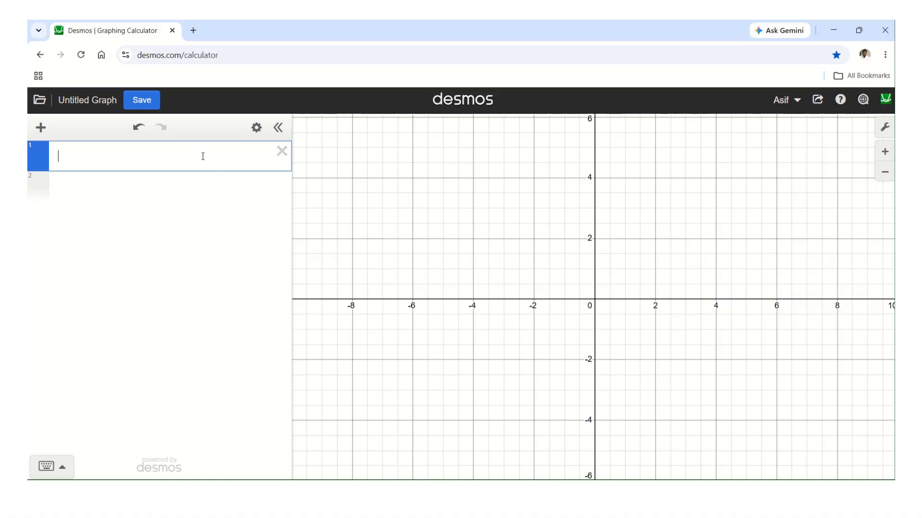
{"action": "type", "text": "R ="}
{"action": "type", "text": "8"}
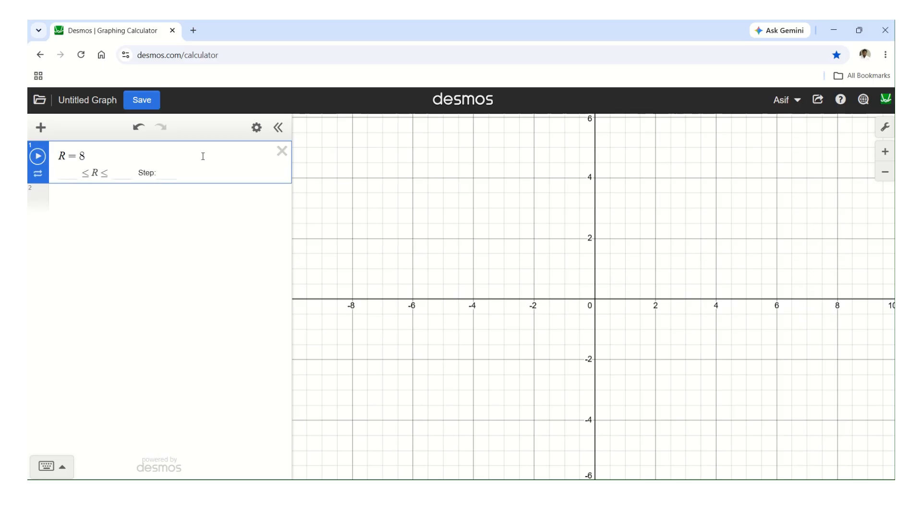
{"action": "type", "text": ".98"}
{"action": "type", "text": "*"}
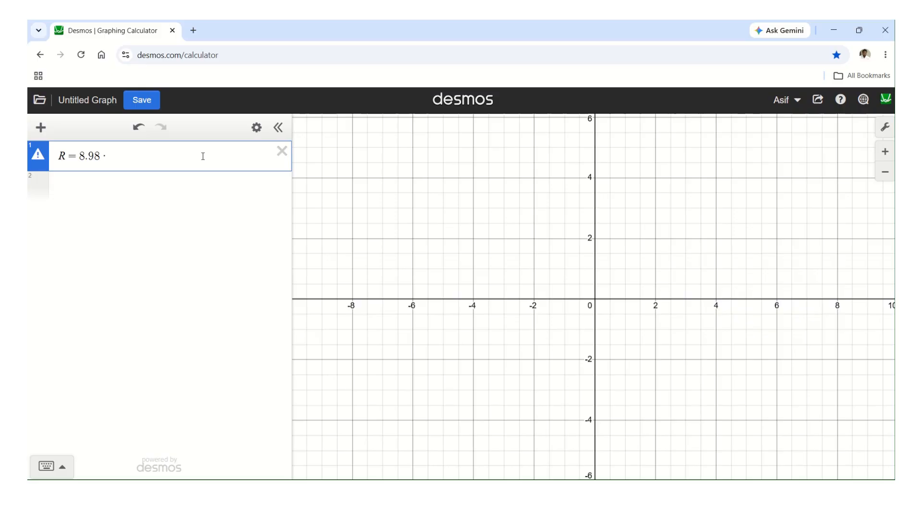
{"action": "type", "text": "si"}
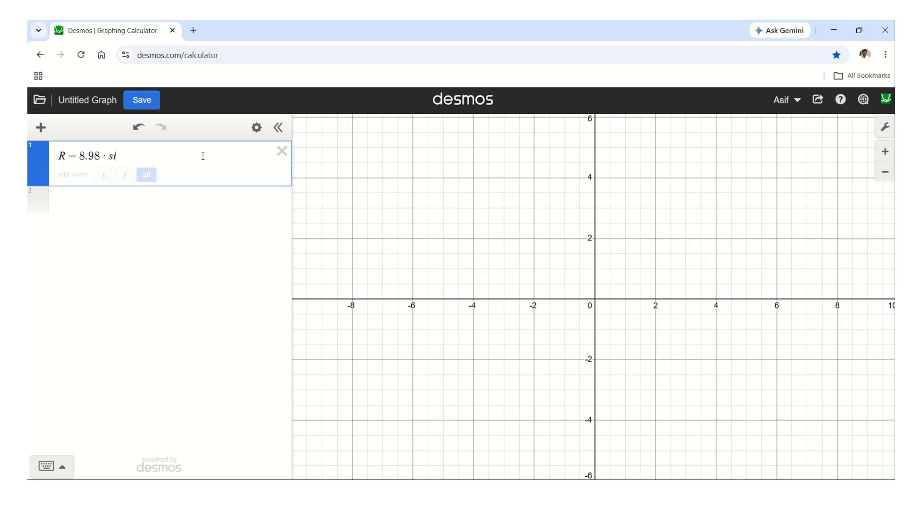
{"action": "type", "text": "n"}
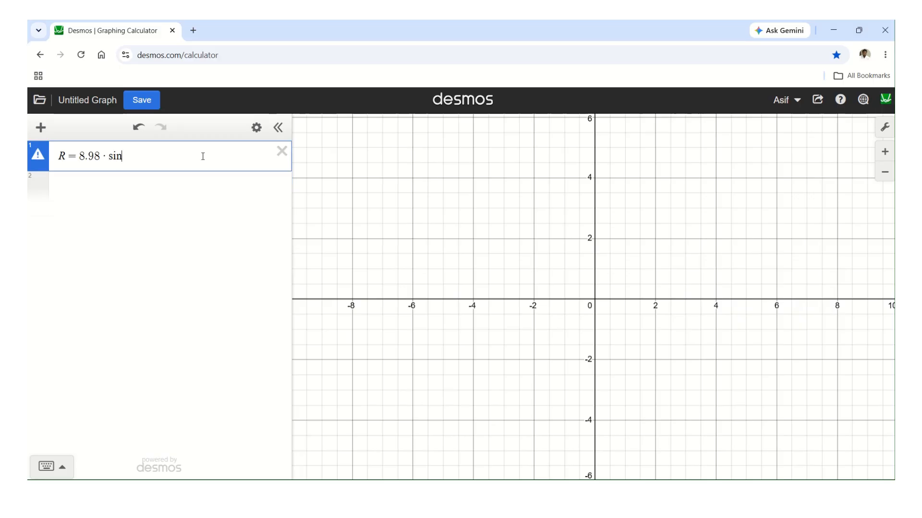
{"action": "type", "text": "("}
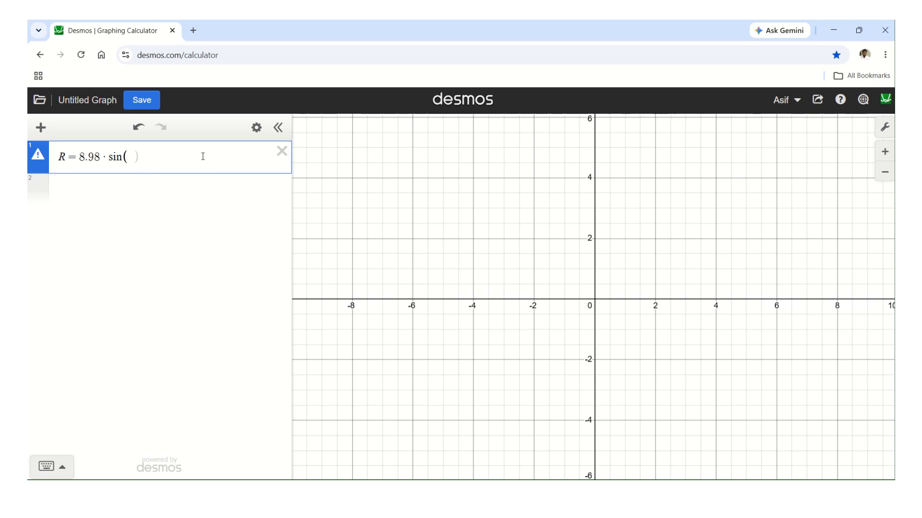
{"action": "type", "text": "2"}
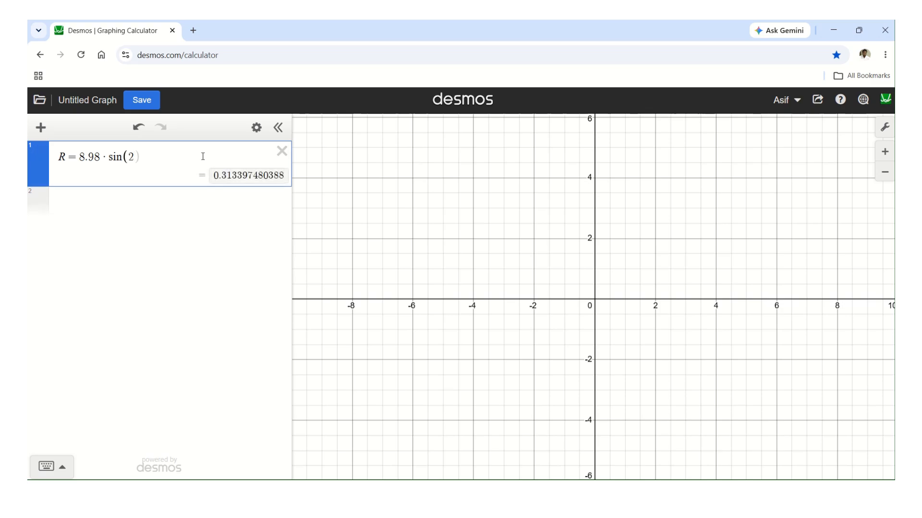
{"action": "type", "text": "*"}
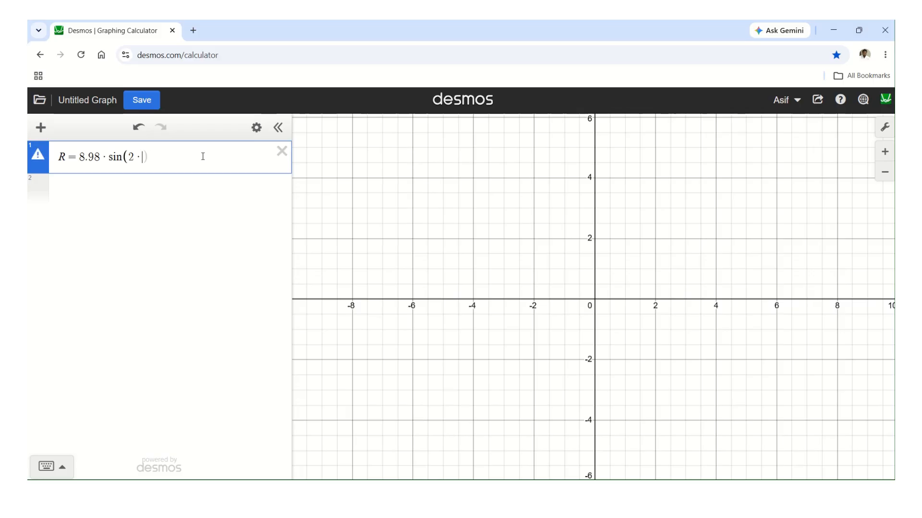
{"action": "type", "text": "18"}
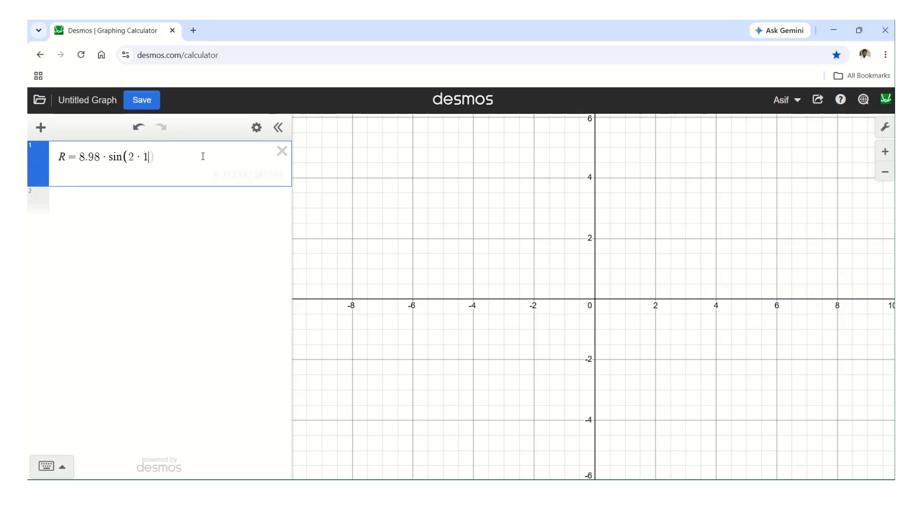
{"action": "type", "text": "0"}
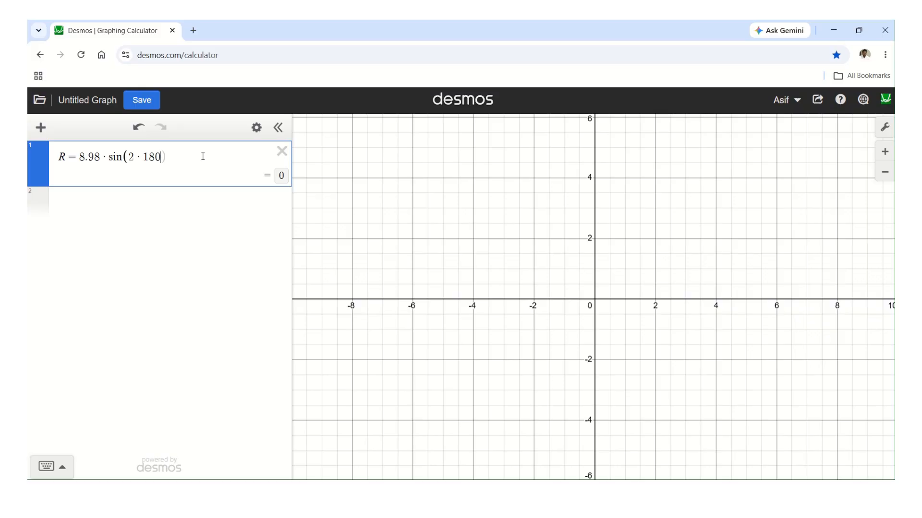
{"action": "type", "text": "*"}
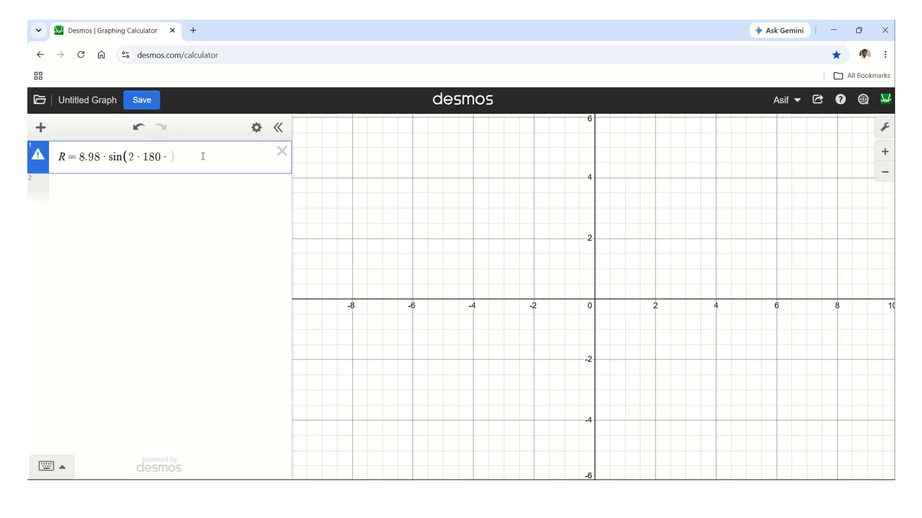
{"action": "type", "text": "50"}
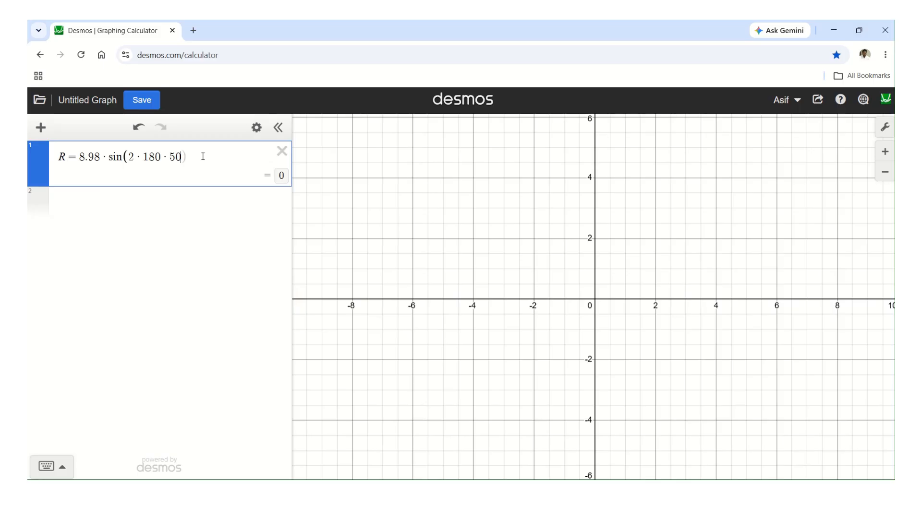
{"action": "type", "text": "*"}
{"action": "type", "text": "t"}
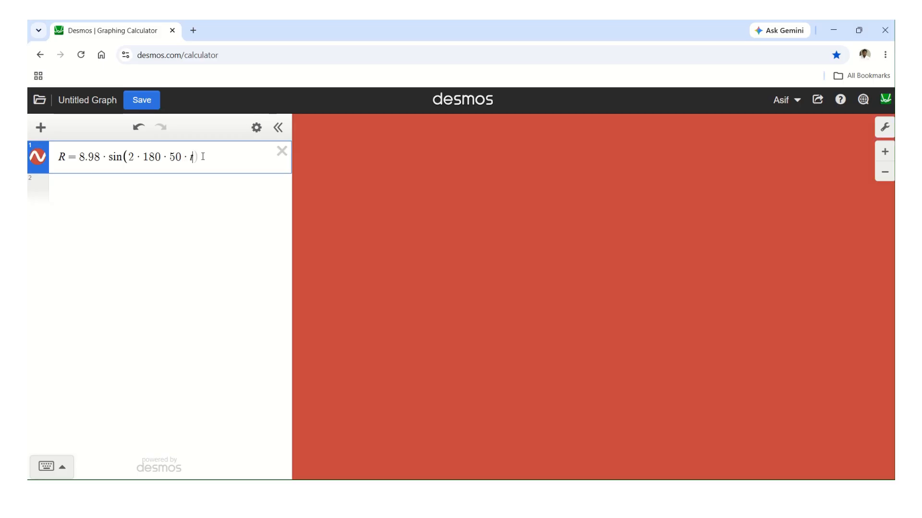
{"action": "type", "text": ")"}
{"action": "key", "text": "Return"}
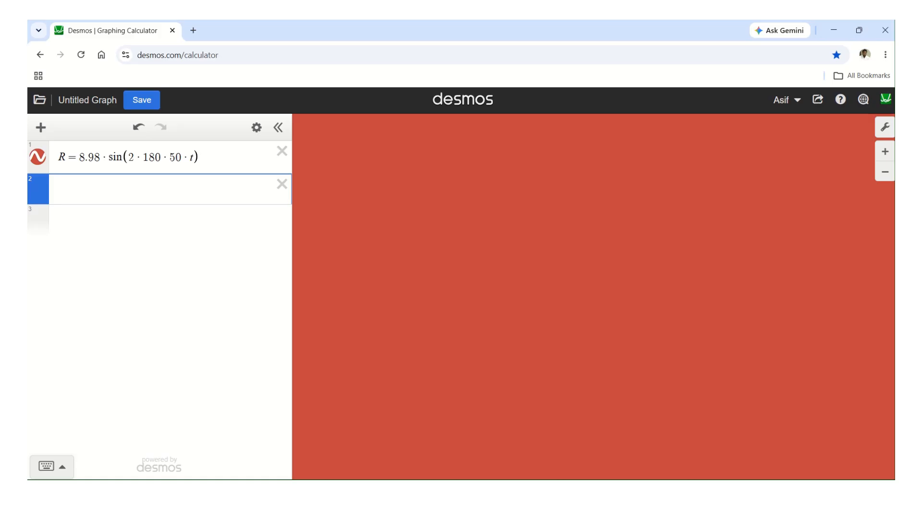
- Set the y-axis range from -10 to 10 in the graph settings
{"action": "left_click", "coordinate": [202, 157]}
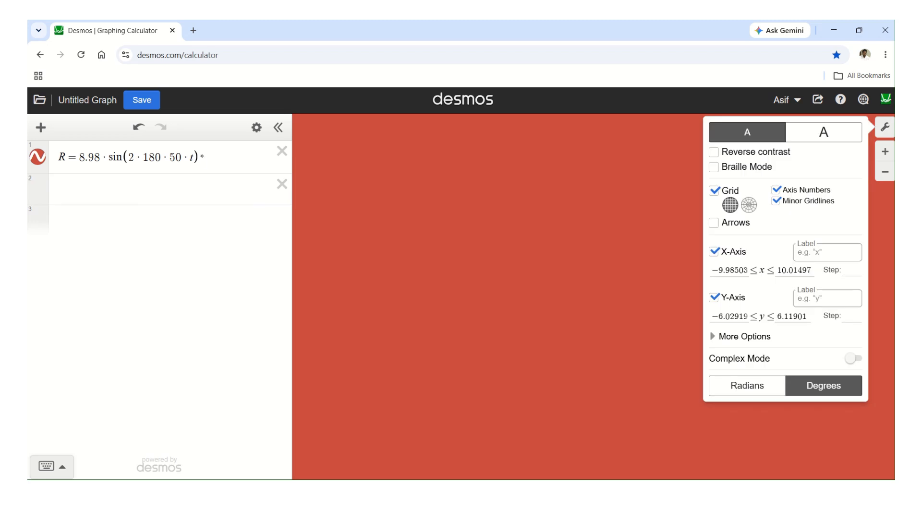
{"action": "left_click", "coordinate": [729, 316]}
{"action": "left_click", "coordinate": [723, 317]}
{"action": "left_click", "coordinate": [720, 317]}
{"action": "left_click_drag", "start_coordinate": [720, 316], "coordinate": [746, 320]}
{"action": "type", "text": "10"}
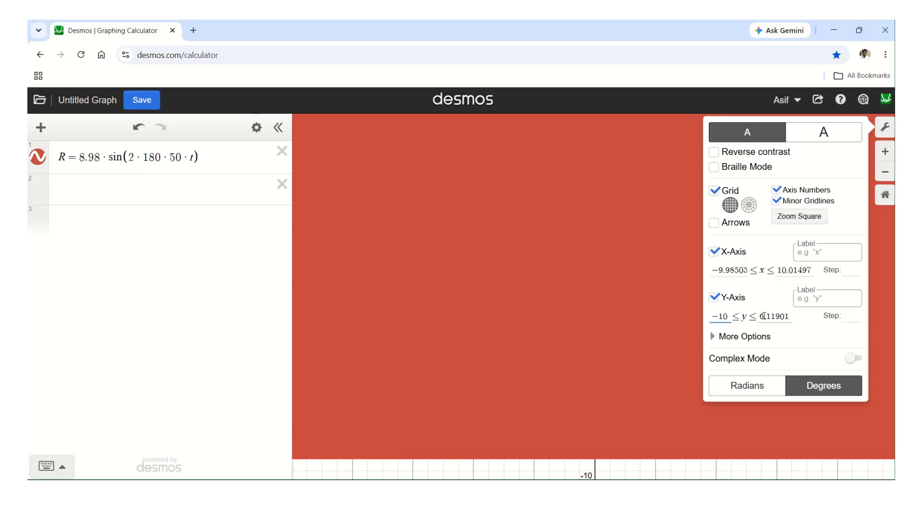
{"action": "left_click_drag", "start_coordinate": [759, 317], "coordinate": [798, 327]}
{"action": "type", "text": "10"}
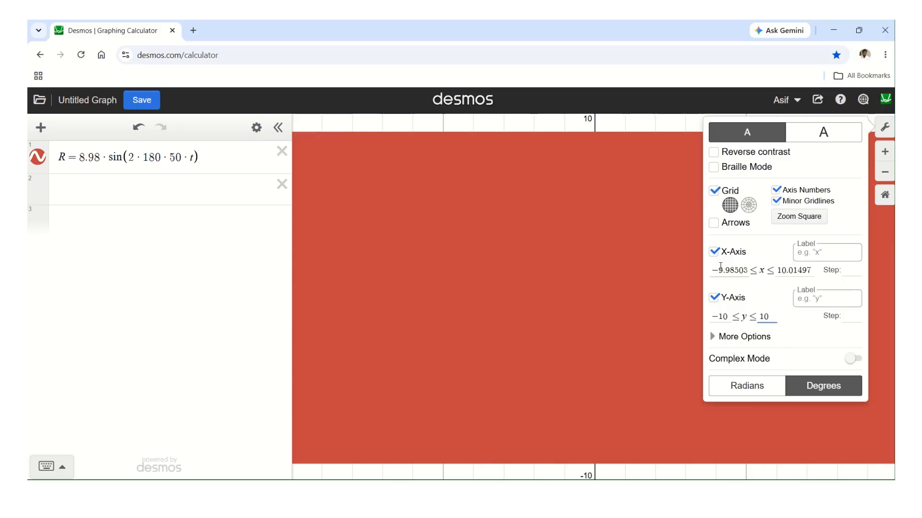
- Set the x-axis range from -0 to 0.05, trying 0.2 and 0.02 as upper limits first, and close the graph settings
{"action": "left_click_drag", "start_coordinate": [718, 270], "coordinate": [753, 275]}
{"action": "type", "text": "0"}
{"action": "left_click", "coordinate": [758, 270]}
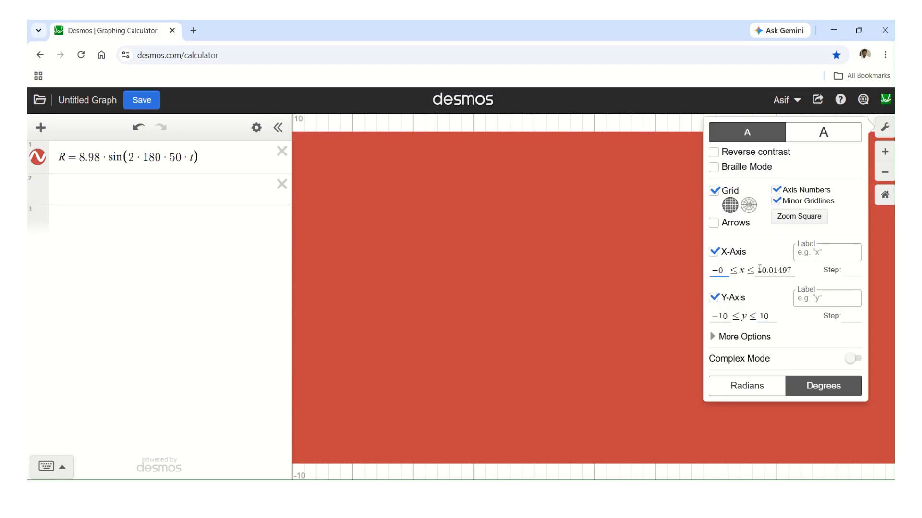
{"action": "left_click_drag", "start_coordinate": [757, 269], "coordinate": [808, 278]}
{"action": "type", "text": "0.2"}
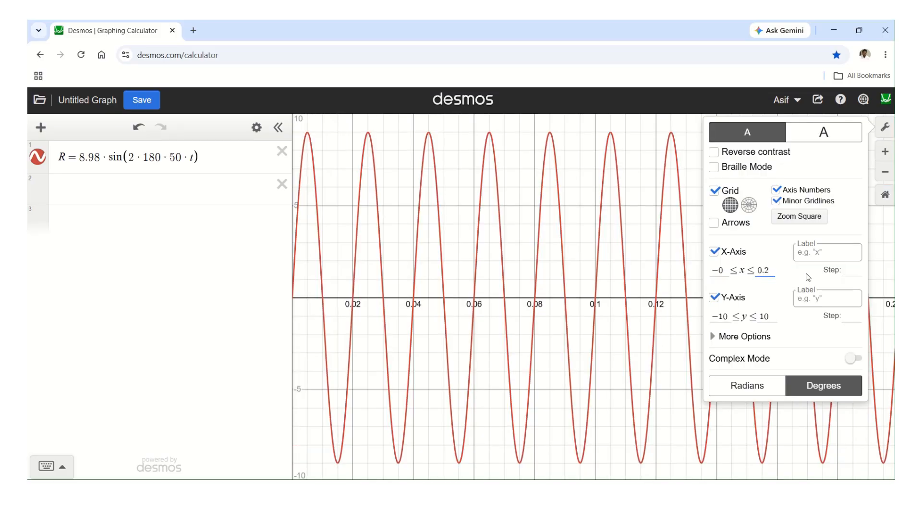
{"action": "key", "text": "BackSpace"}
{"action": "type", "text": "02"}
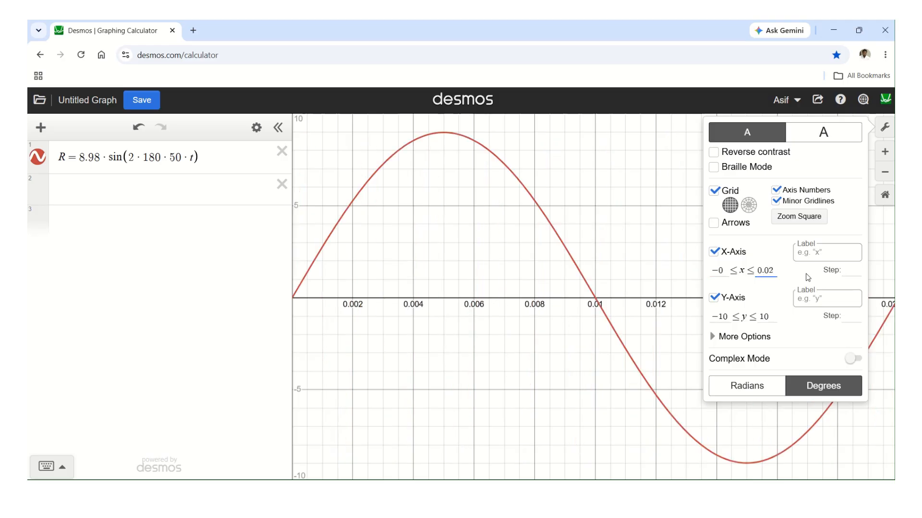
{"action": "key", "text": "BackSpace"}
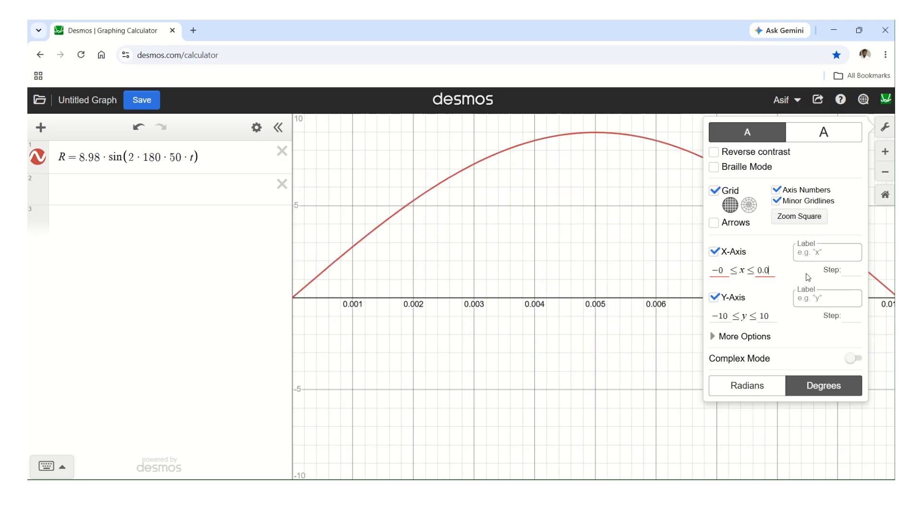
{"action": "type", "text": "5"}
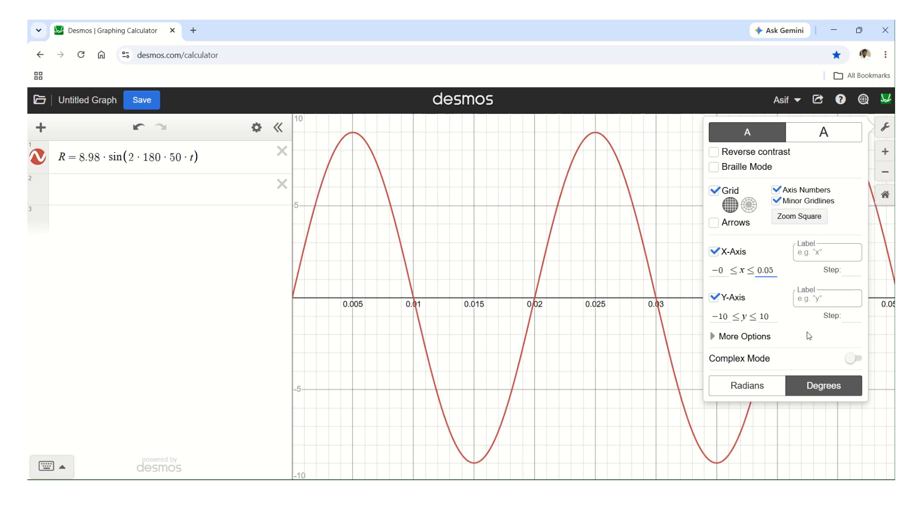
{"action": "left_click", "coordinate": [672, 197]}
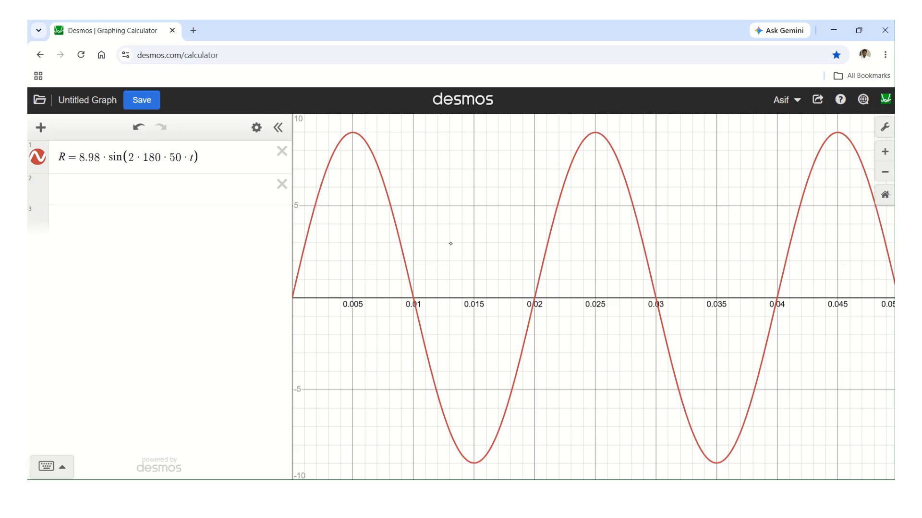
- Hide the expression list and inspect the coordinates of the sine curve's first peak after the origin
{"action": "left_click", "coordinate": [278, 128]}
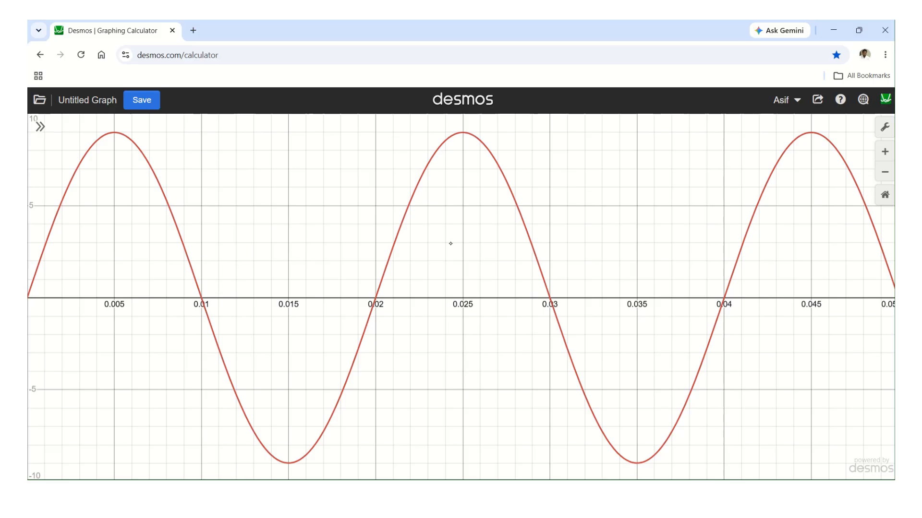
{"action": "right_click", "coordinate": [472, 293]}
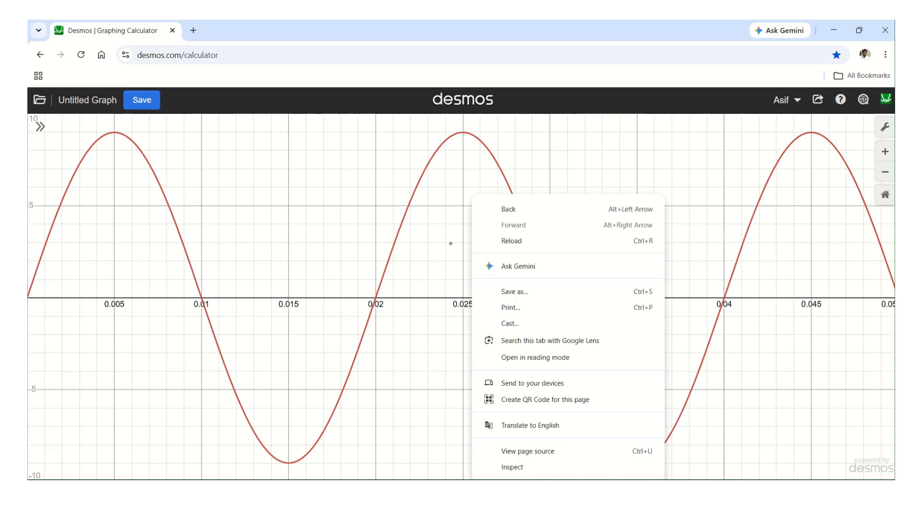
{"action": "key", "text": "Escape"}
{"action": "left_click_drag", "start_coordinate": [451, 243], "coordinate": [618, 232]}
{"action": "left_click_drag", "start_coordinate": [450, 243], "coordinate": [463, 291]}
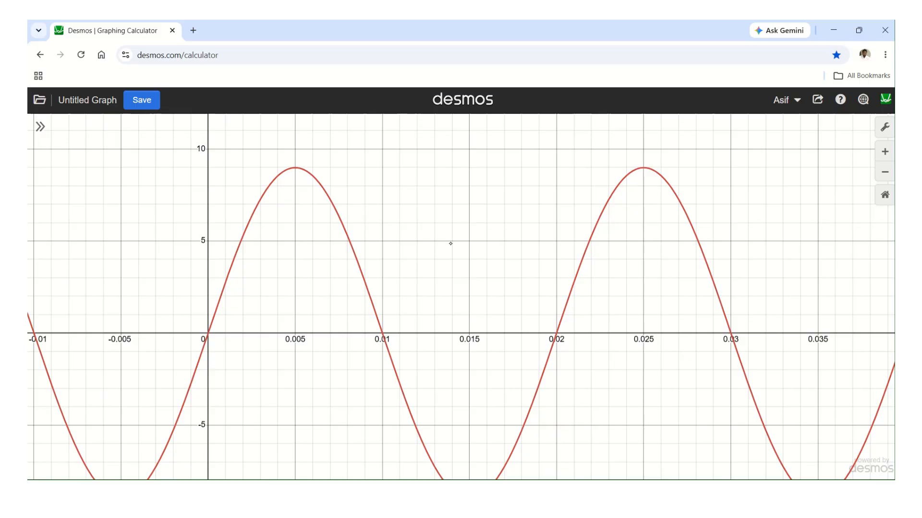
{"action": "left_click", "coordinate": [295, 168]}
{"action": "left_click", "coordinate": [295, 168]}
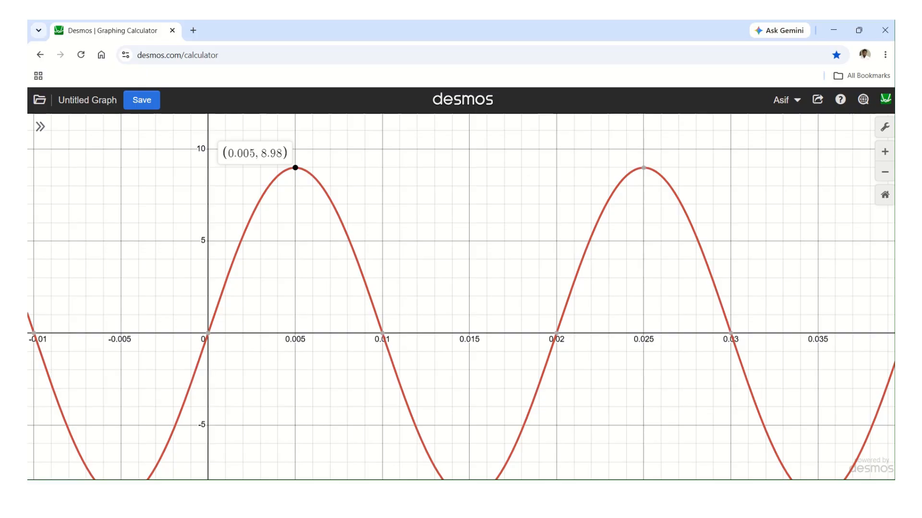
{"action": "right_click", "coordinate": [450, 244]}
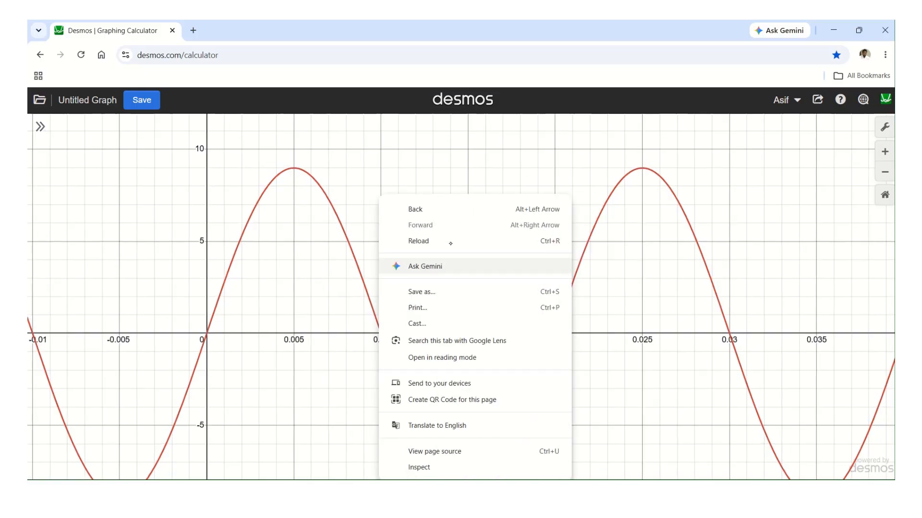
{"action": "left_click", "coordinate": [450, 243]}
{"action": "left_click_drag", "start_coordinate": [450, 244], "coordinate": [432, 210]}
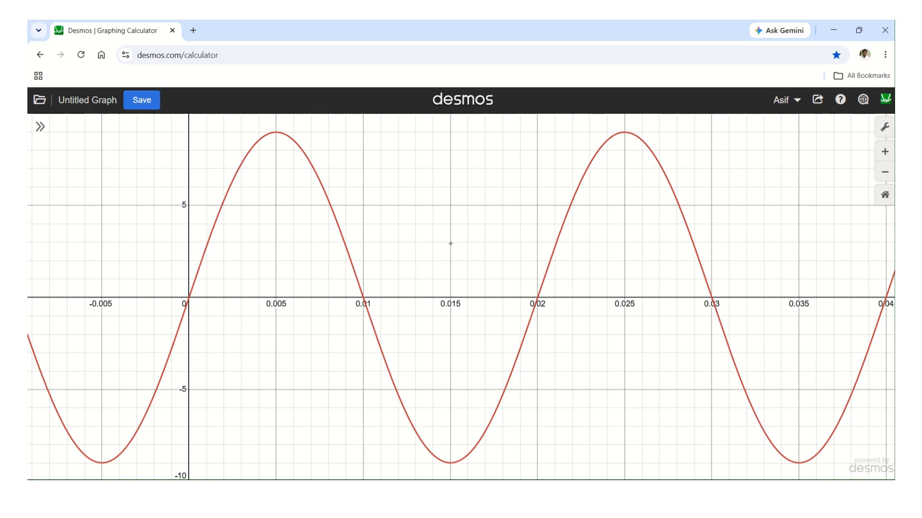
- Show the expression list again and copy the first expression, R = 8.98·sin(2·180·50·t), into the second line
{"action": "left_click", "coordinate": [40, 127]}
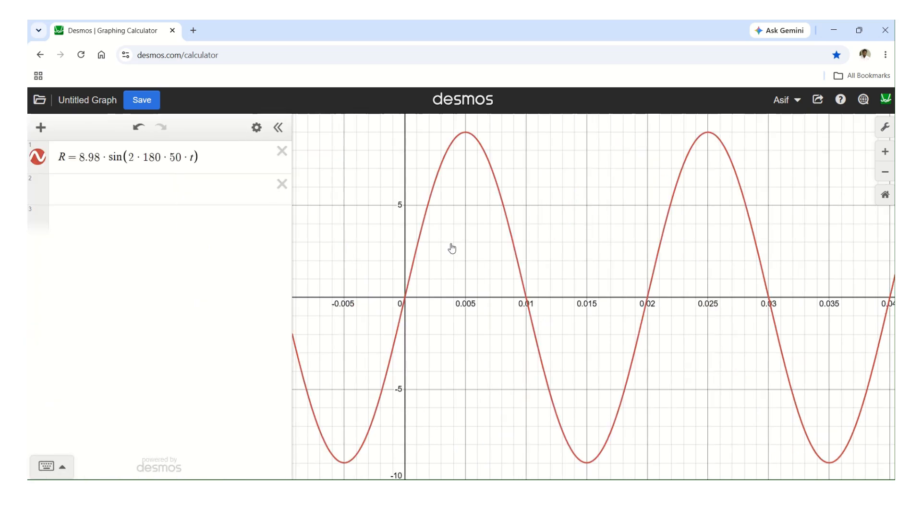
{"action": "left_click", "coordinate": [228, 162]}
{"action": "left_click_drag", "start_coordinate": [229, 162], "coordinate": [29, 156]}
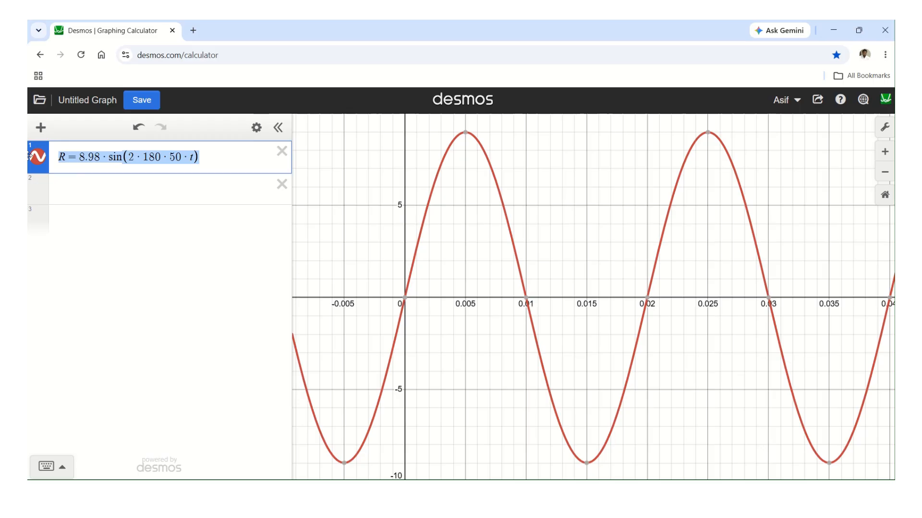
{"action": "left_click", "coordinate": [106, 194]}
{"action": "type", "text": "R=8.98·sin(2·180·50·t)"}
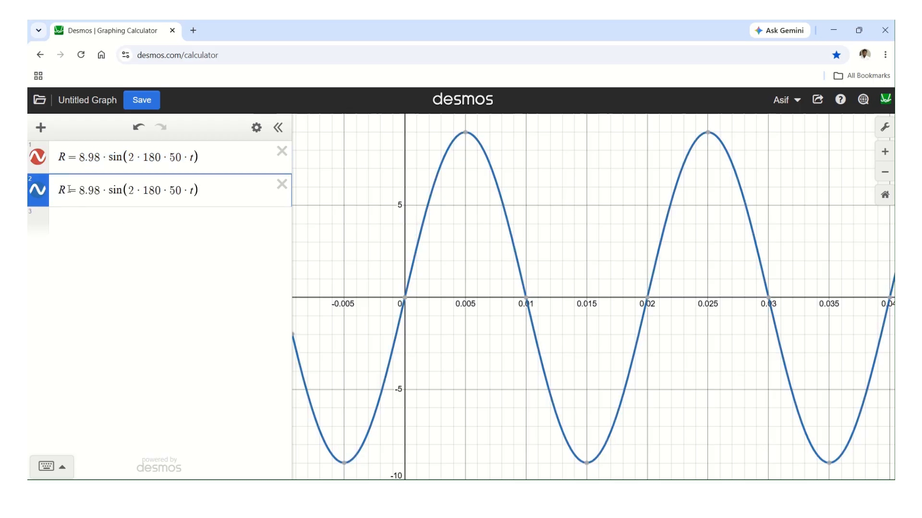
- Change the second expression to y = 8.98·sin(2·180·50·t − 120)
{"action": "left_click_drag", "start_coordinate": [67, 190], "coordinate": [47, 190]}
{"action": "type", "text": "y"}
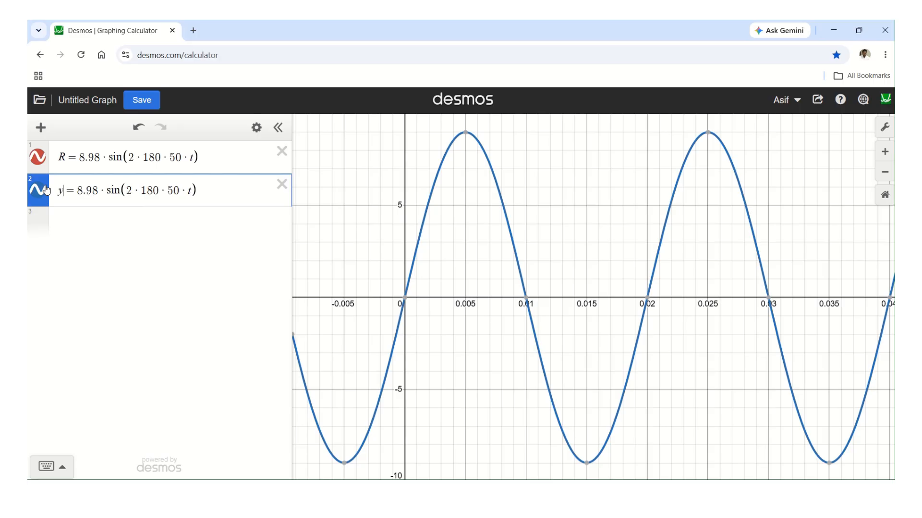
{"action": "left_click", "coordinate": [191, 191]}
{"action": "type", "text": "-"}
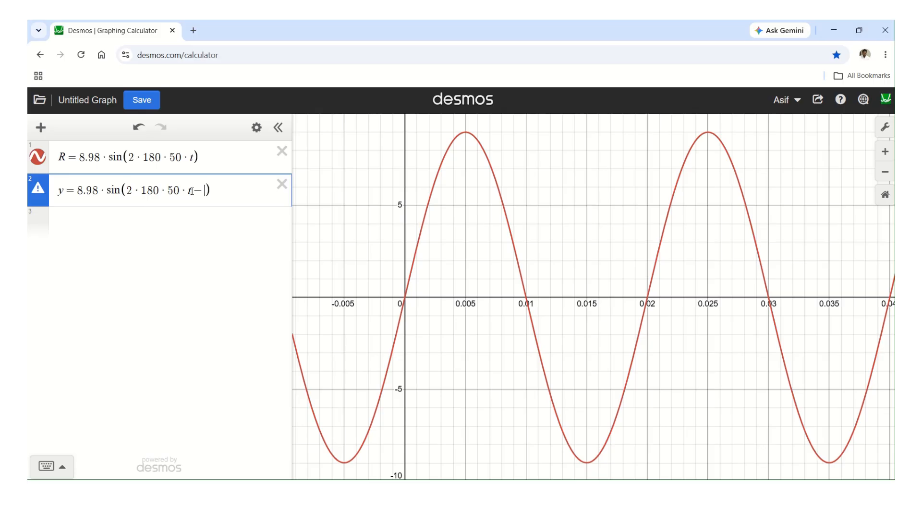
{"action": "type", "text": "120"}
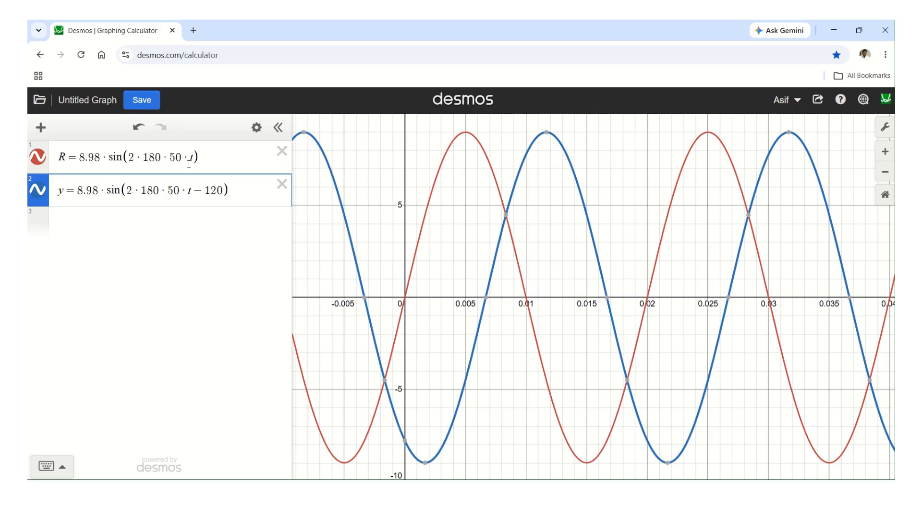
- Set the color of the second curve, y, to orange with a solid line
{"action": "left_click", "coordinate": [257, 128]}
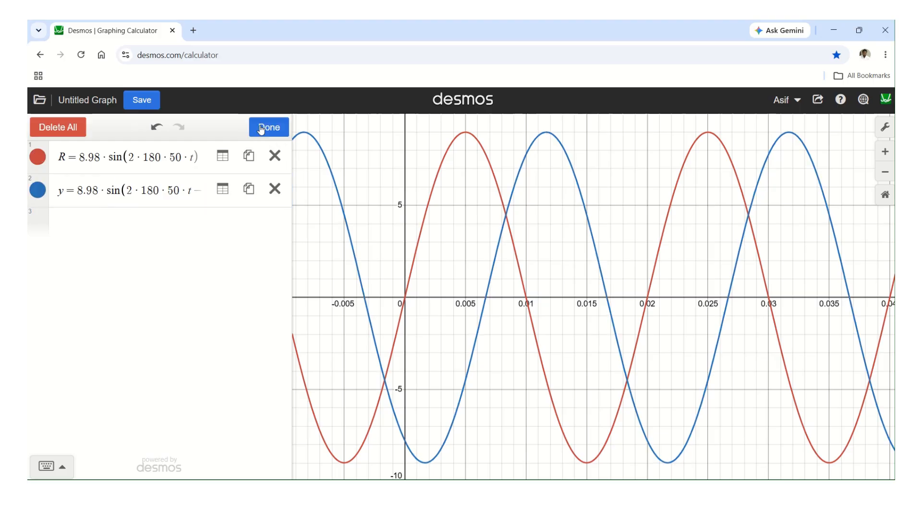
{"action": "left_click", "coordinate": [44, 199]}
{"action": "left_click", "coordinate": [124, 262]}
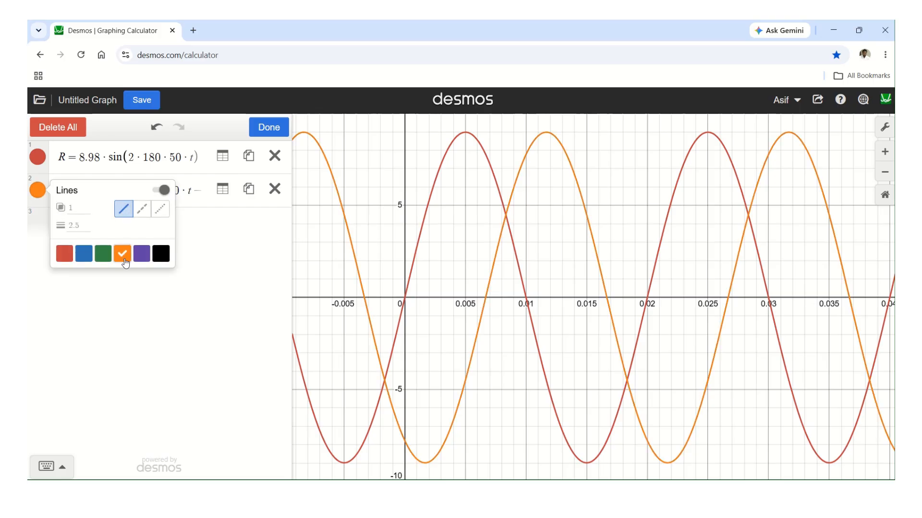
{"action": "left_click", "coordinate": [216, 261]}
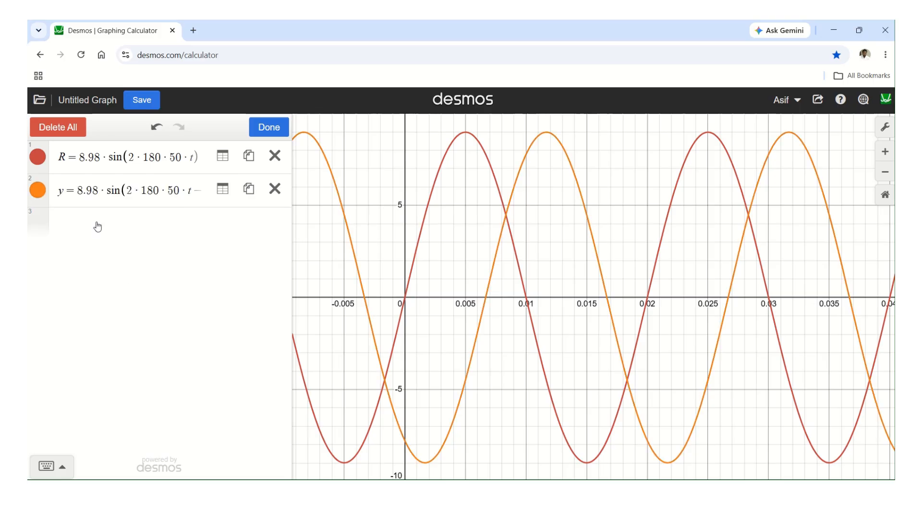
- Check the first curve's line style settings, and hide and reshow that curve on the graph
{"action": "left_click", "coordinate": [38, 164]}
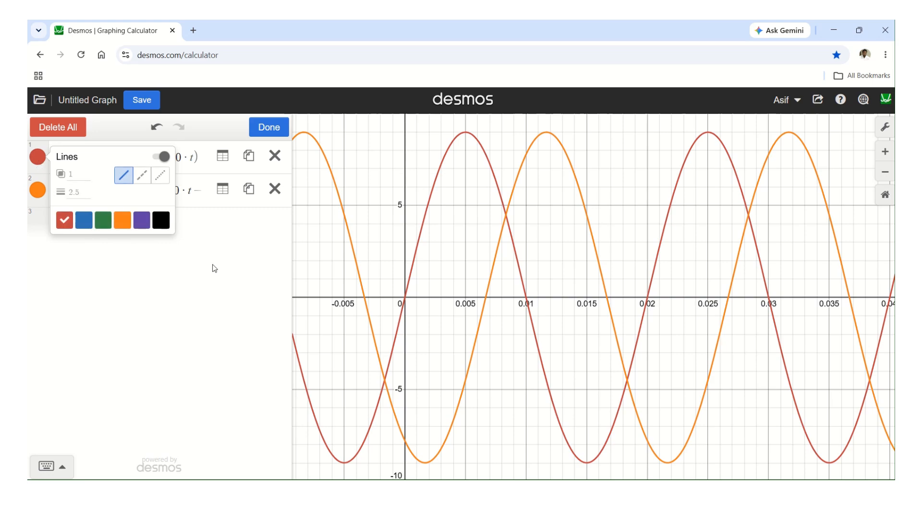
{"action": "left_click", "coordinate": [275, 129]}
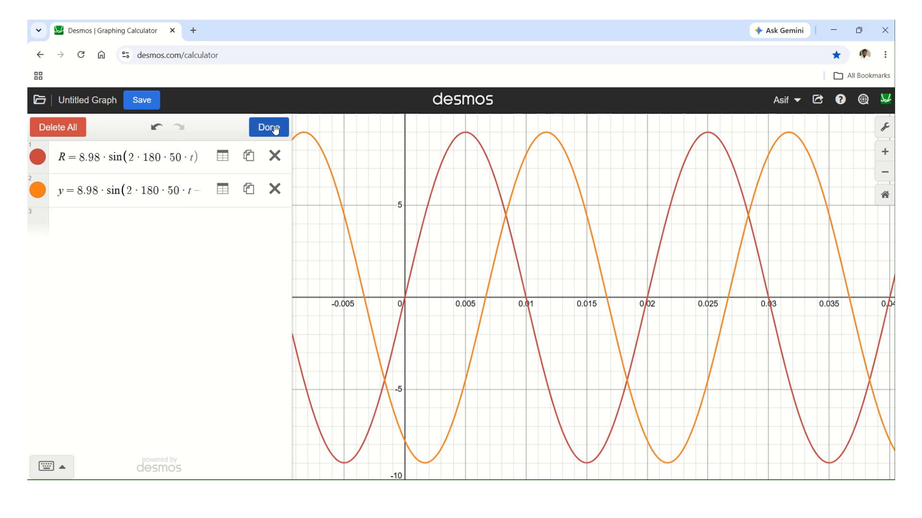
{"action": "left_click", "coordinate": [36, 164]}
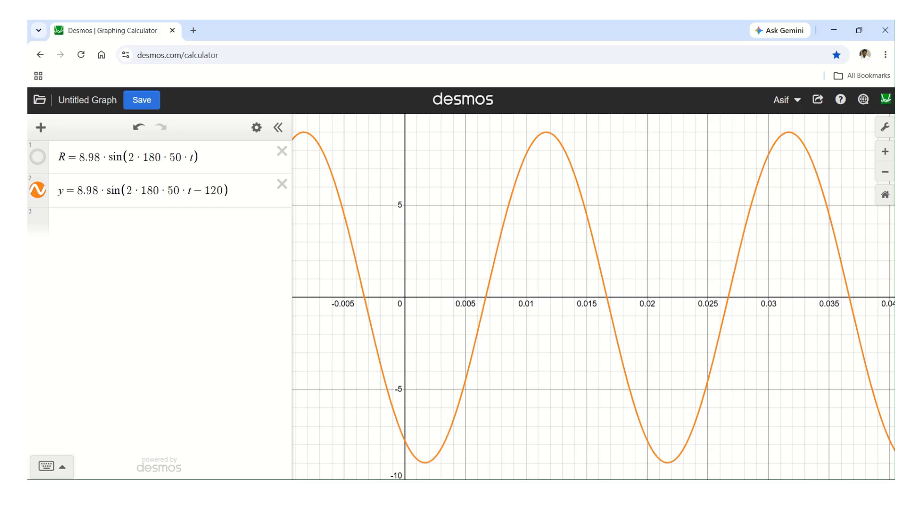
{"action": "left_click", "coordinate": [34, 162]}
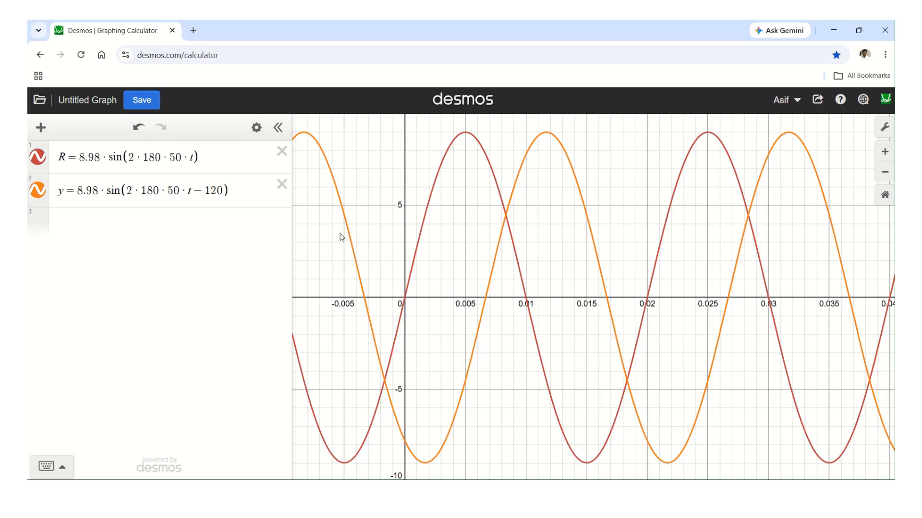
- Copy the second expression, y = 8.98·sin(2·180·50·t − 120), into the third line
{"action": "left_click", "coordinate": [229, 221]}
{"action": "left_click", "coordinate": [249, 194]}
{"action": "key", "text": "ctrl+a"}
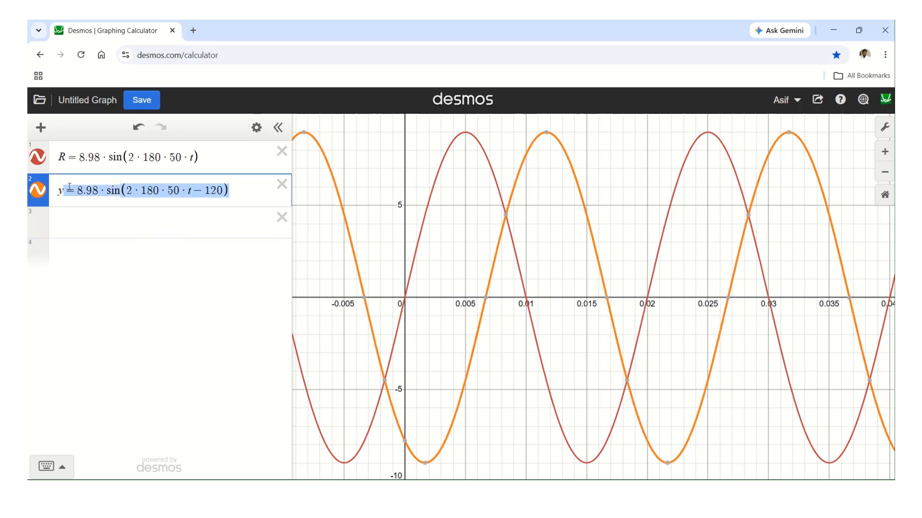
{"action": "left_click", "coordinate": [89, 224]}
{"action": "type", "text": "y = 8.98 · sin(2 · 180 · 50 · t − 120)"}
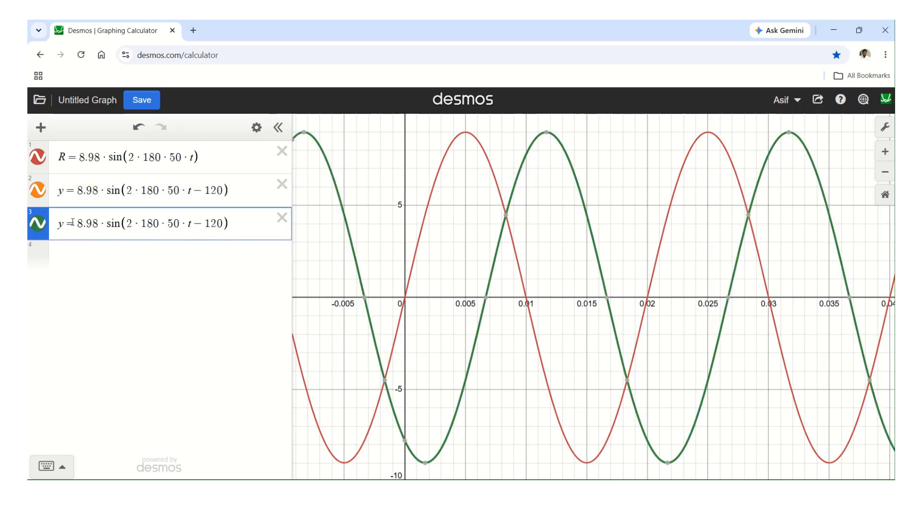
- Change the third expression to B = 8.98·sin(2·180·50·t + 120)
{"action": "left_click_drag", "start_coordinate": [66, 224], "coordinate": [47, 226]}
{"action": "type", "text": "B"}
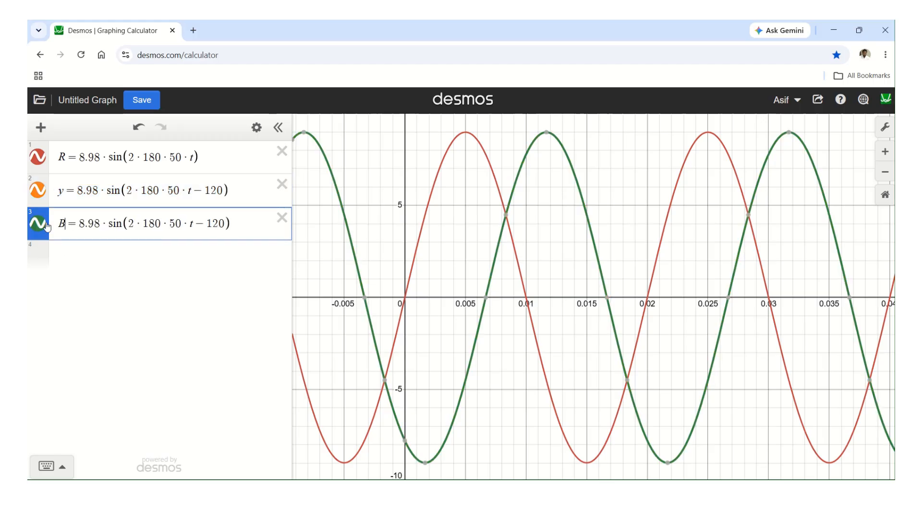
{"action": "left_click", "coordinate": [207, 223]}
{"action": "key", "text": "BackSpace"}
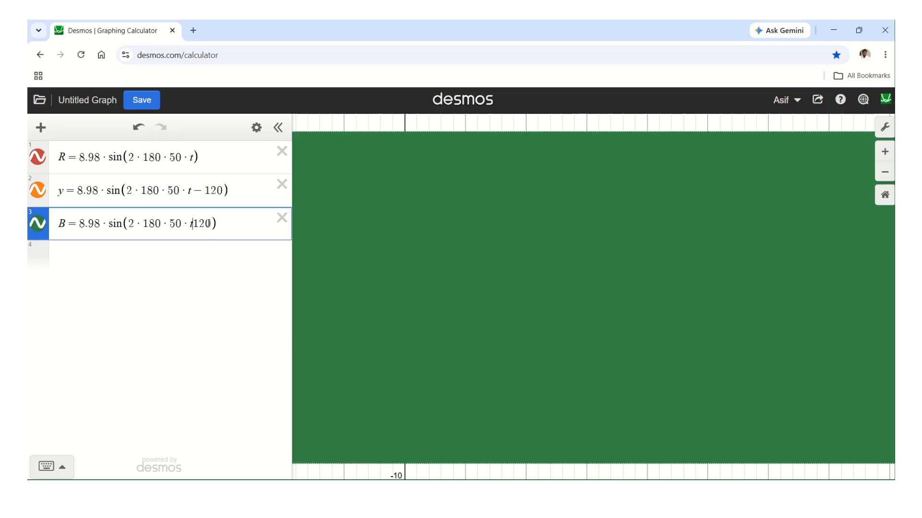
{"action": "type", "text": "+"}
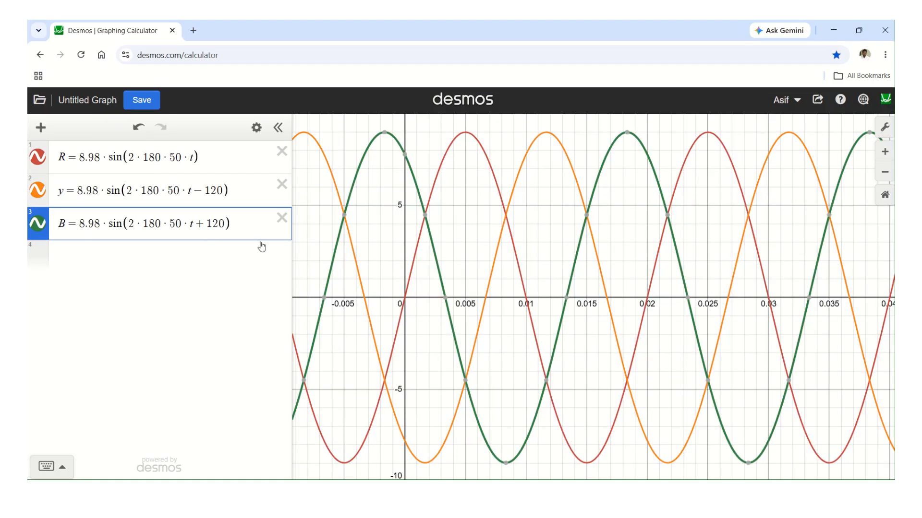
{"action": "left_click", "coordinate": [241, 231]}
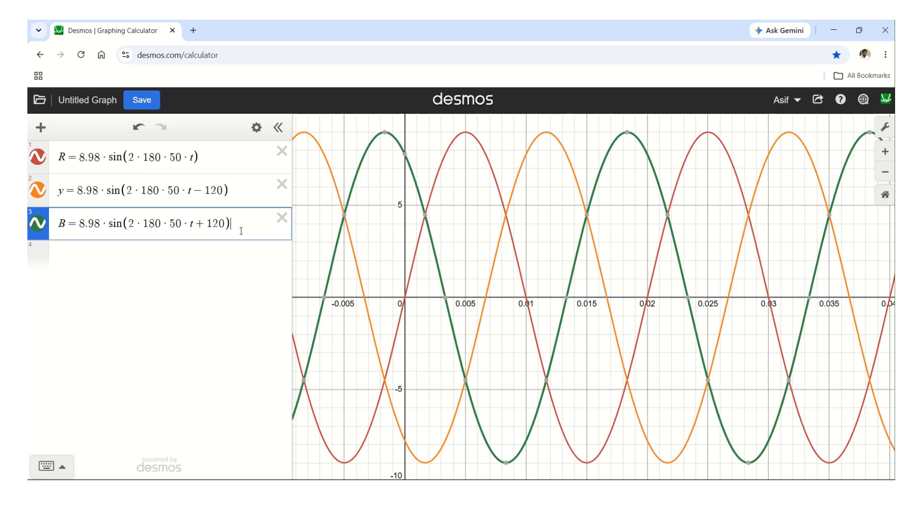
- Hide and reshow the B curve, and set its color to blue
{"action": "left_click", "coordinate": [38, 224]}
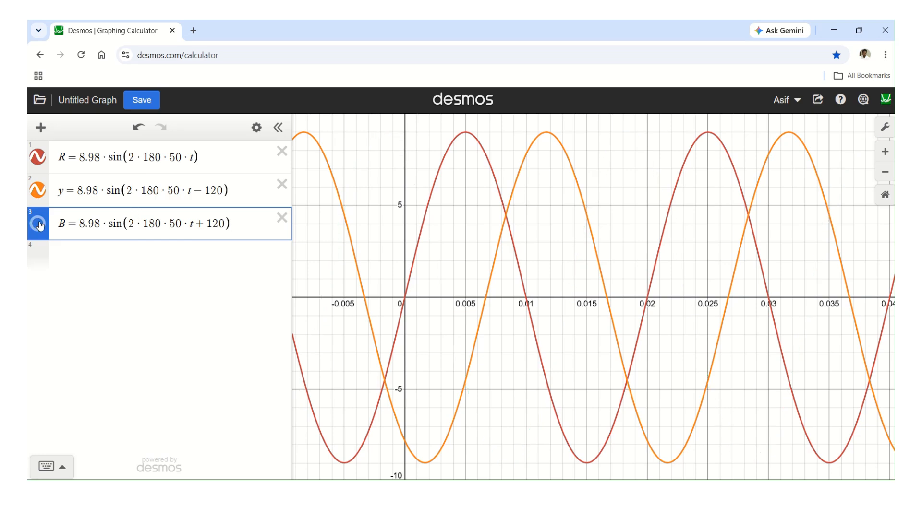
{"action": "left_click", "coordinate": [38, 224]}
{"action": "left_click", "coordinate": [257, 127]}
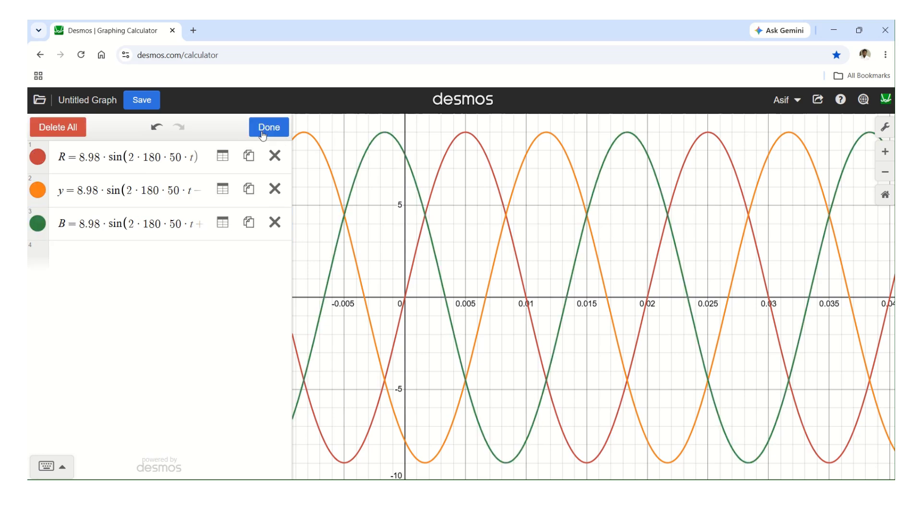
{"action": "left_click", "coordinate": [38, 223]}
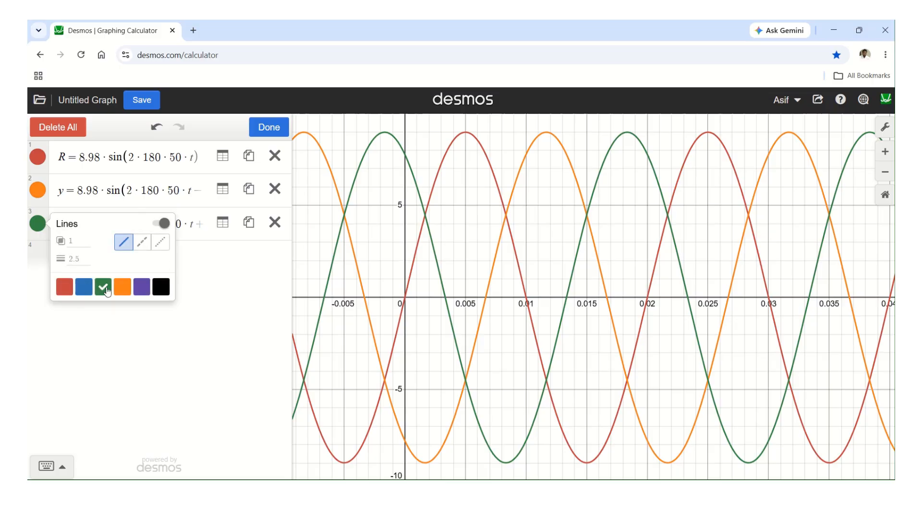
{"action": "left_click", "coordinate": [84, 288]}
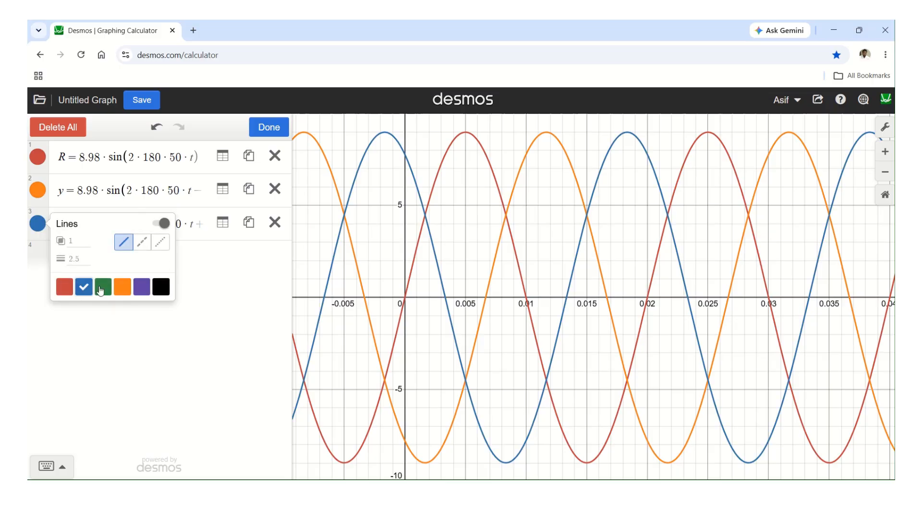
{"action": "left_click", "coordinate": [273, 129]}
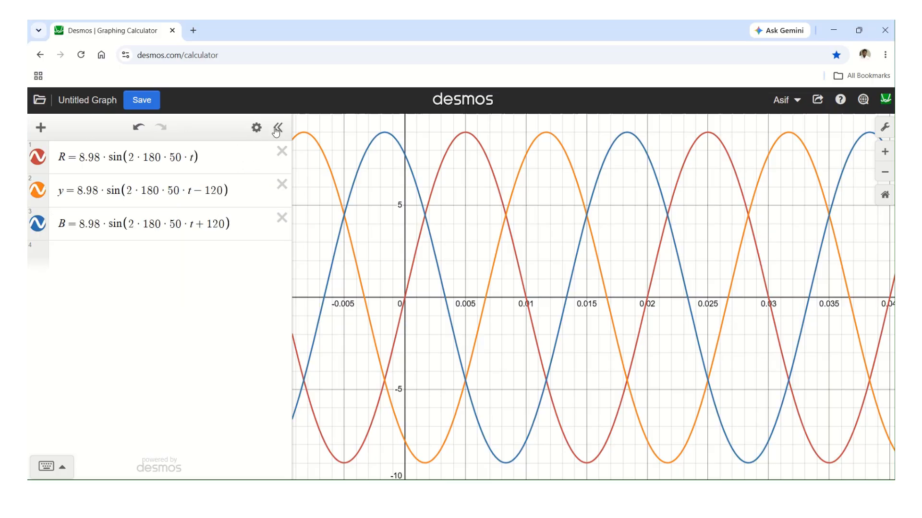
- Hide the expression list and inspect the coordinates where the blue curve crosses the y-axis
{"action": "left_click", "coordinate": [276, 128]}
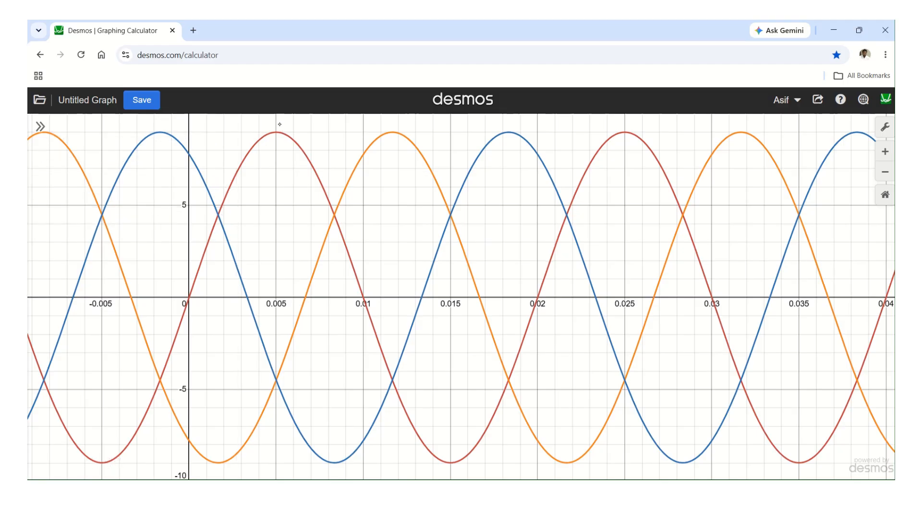
{"action": "left_click", "coordinate": [189, 154]}
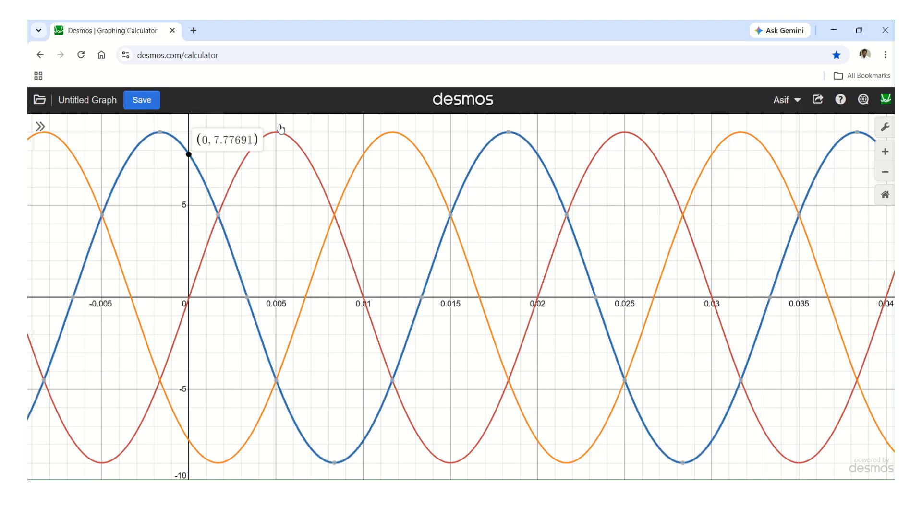